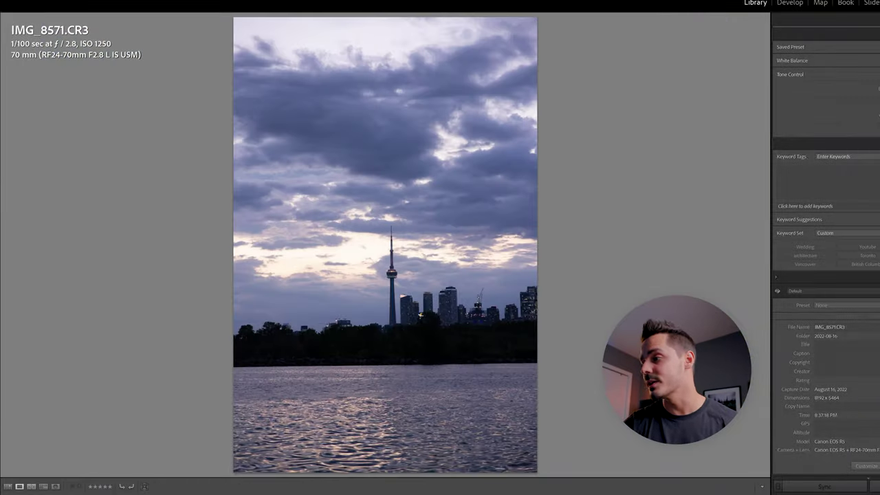
Browse the skyline photos as far as IMG_8593.CR3 and open that photo for developing
key("Right")
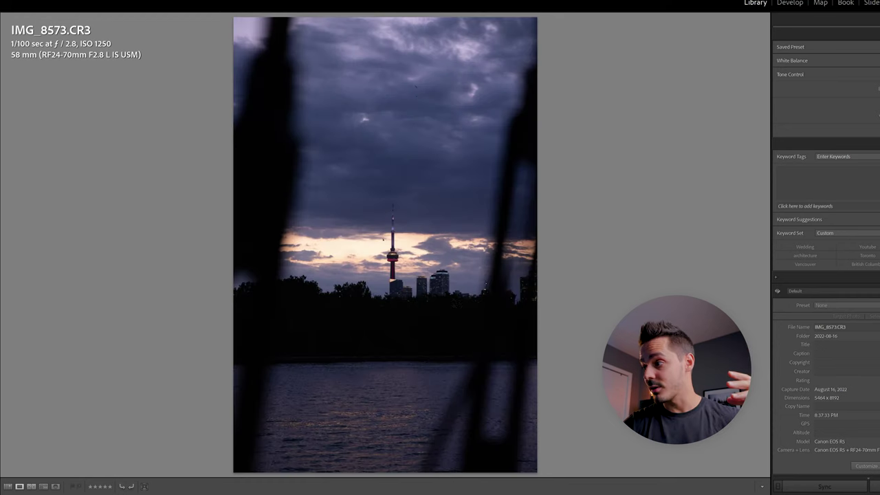
key("Right")
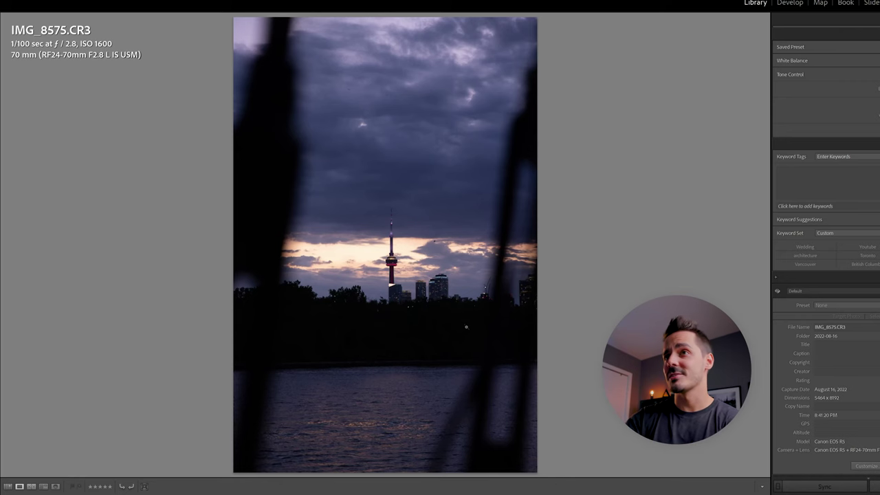
key("Right")
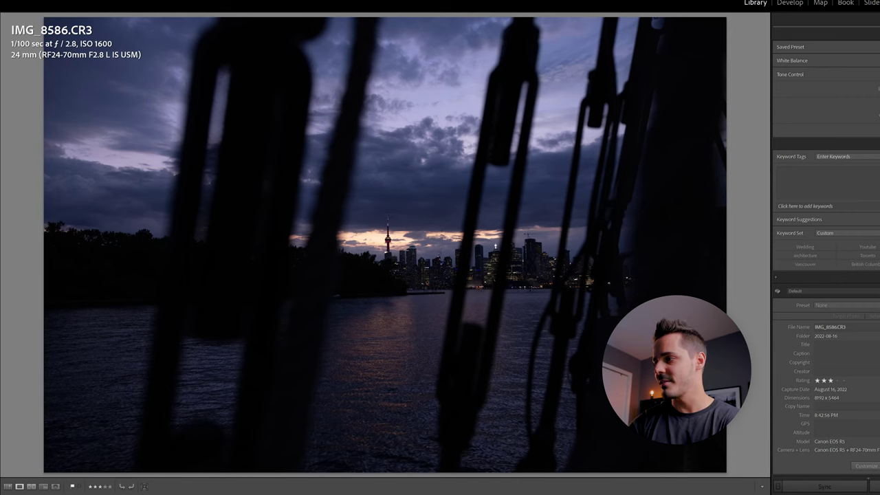
key("Right")
key("Right")
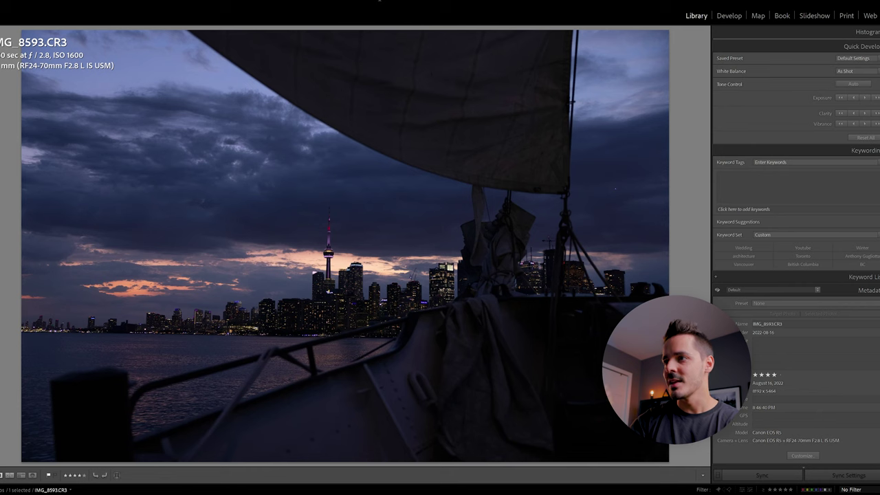
left_click(729, 15)
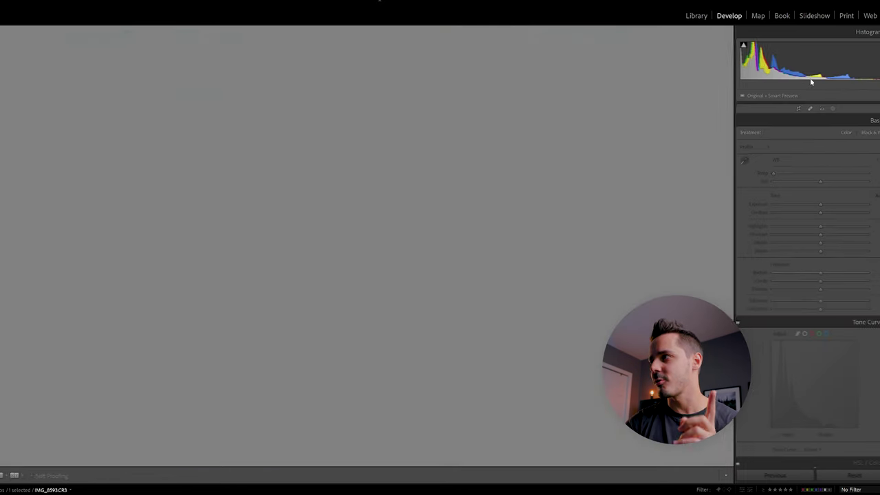
Crop the photo tighter at its original aspect ratio, trimming the edges around the skyline and the sailboat bow
left_click(770, 108)
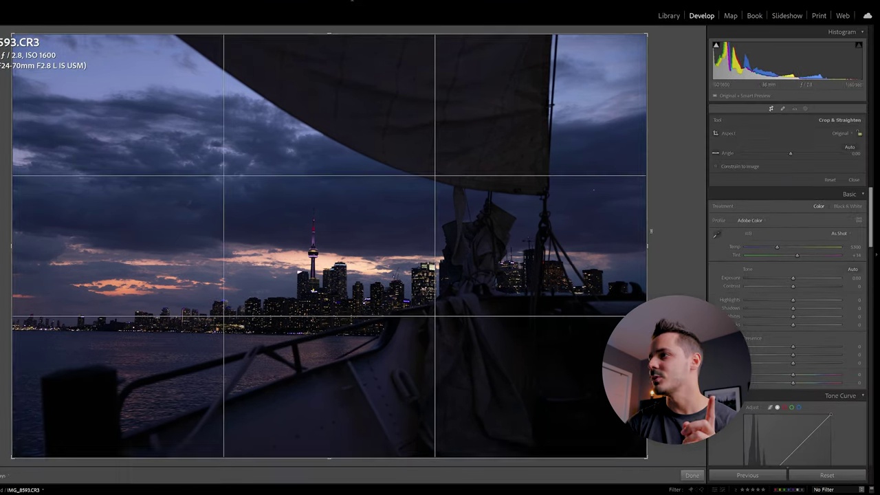
left_click_drag(330, 448, 338, 386)
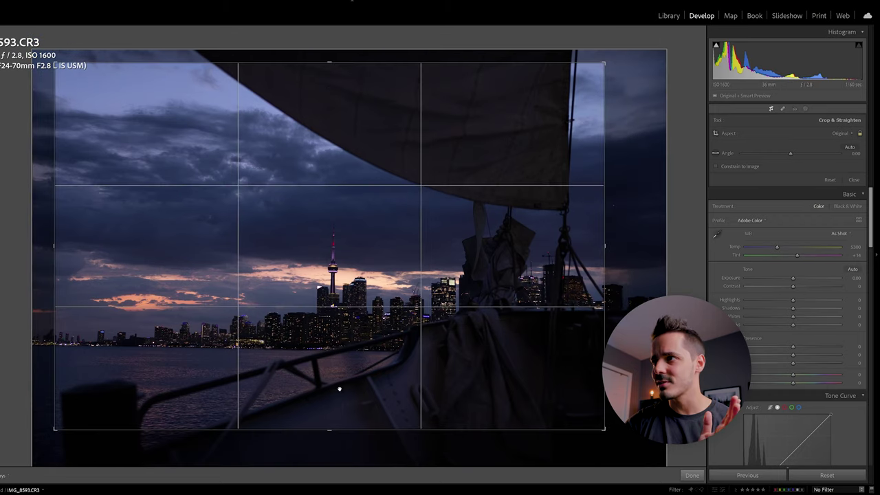
key("Return")
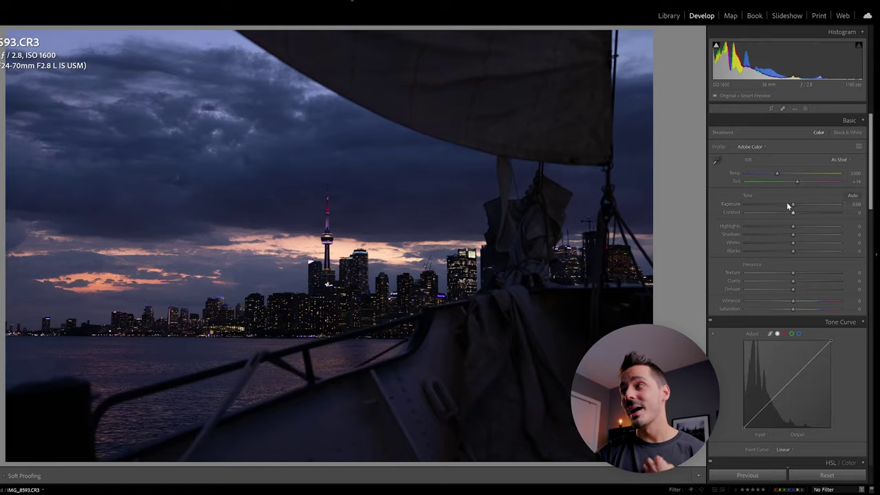
Adjust the basic tone with exposure +1.10, shadows +37, whites +7 and blacks -5
left_click_drag(792, 205, 803, 205)
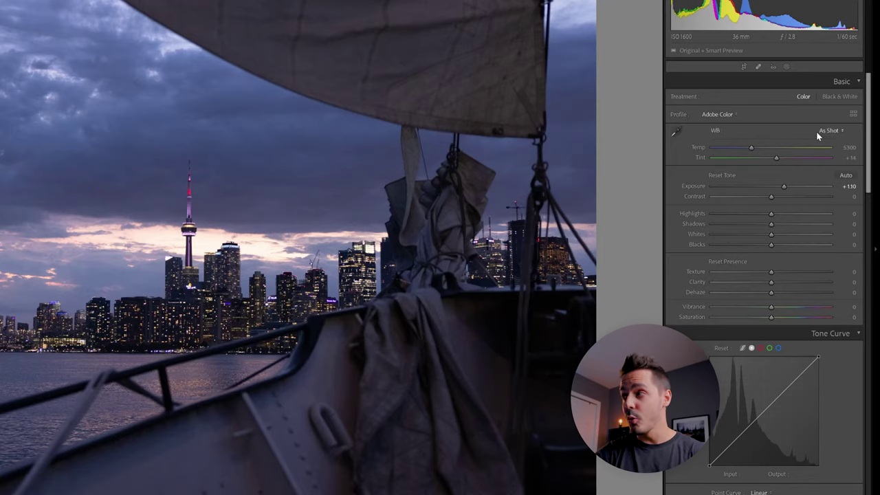
mouse_move(789, 187)
left_mouse_down()
mouse_move(798, 186)
mouse_move(773, 182)
mouse_move(785, 181)
left_mouse_up()
left_click_drag(770, 244, 710, 246)
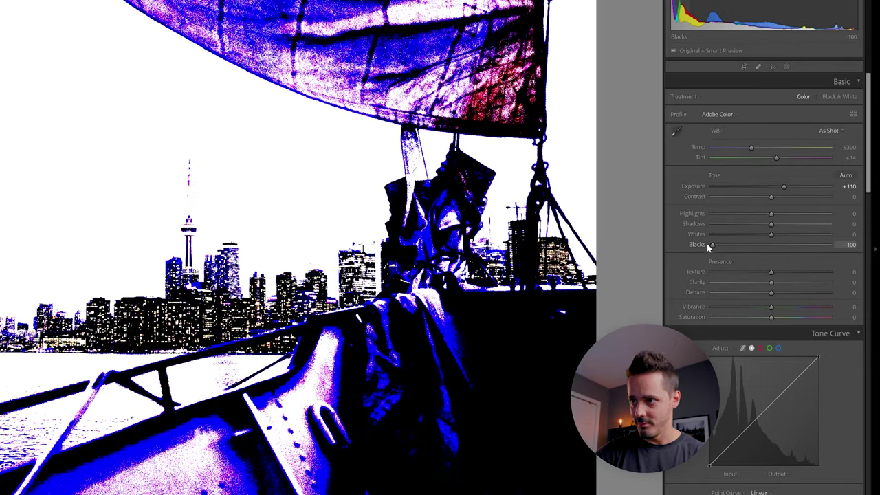
left_click_drag(711, 246, 795, 245)
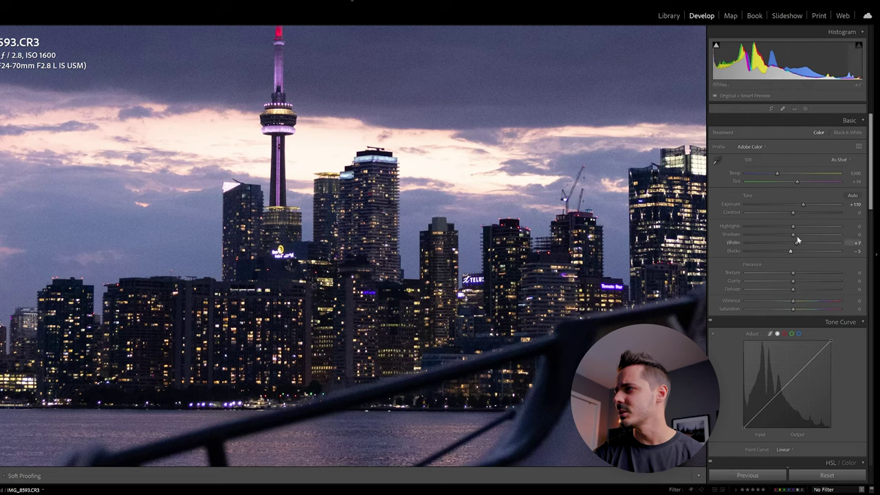
left_click_drag(793, 236, 811, 236)
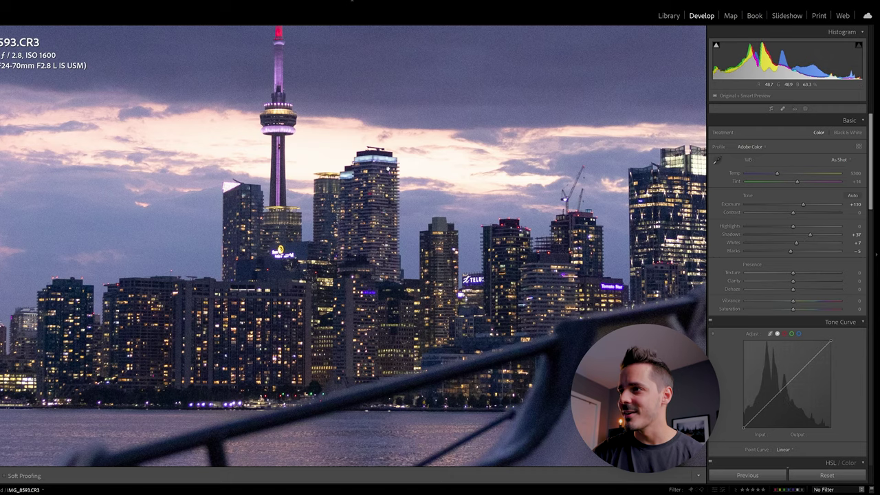
Smooth the grain in the cloudy sky by setting luminance noise reduction to 35
left_click_drag(549, 206, 462, 385)
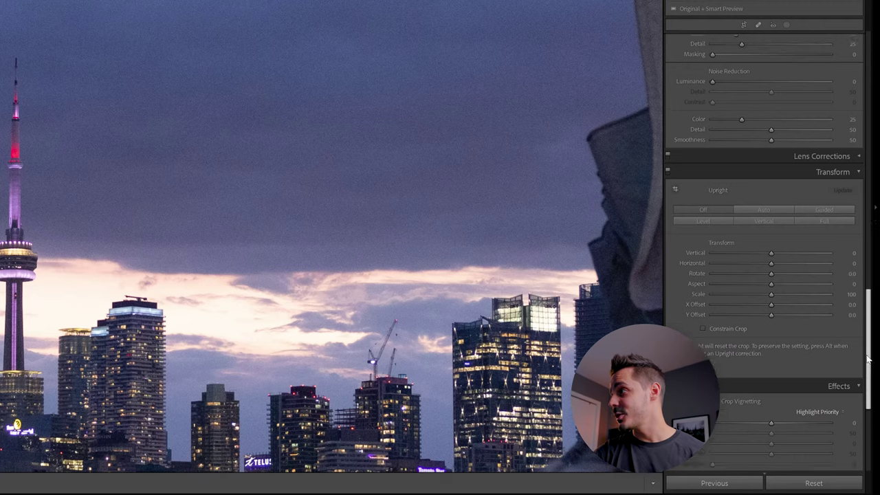
scroll(850, 299, "up", 5)
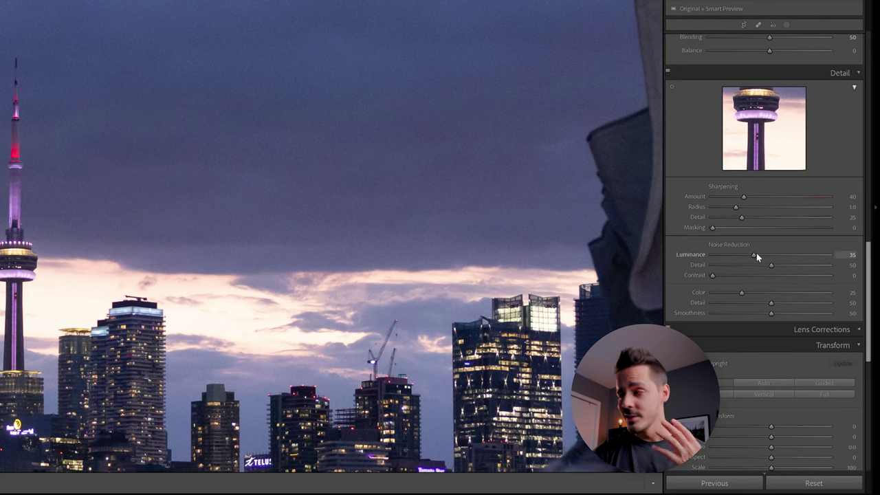
left_click_drag(777, 266, 780, 267)
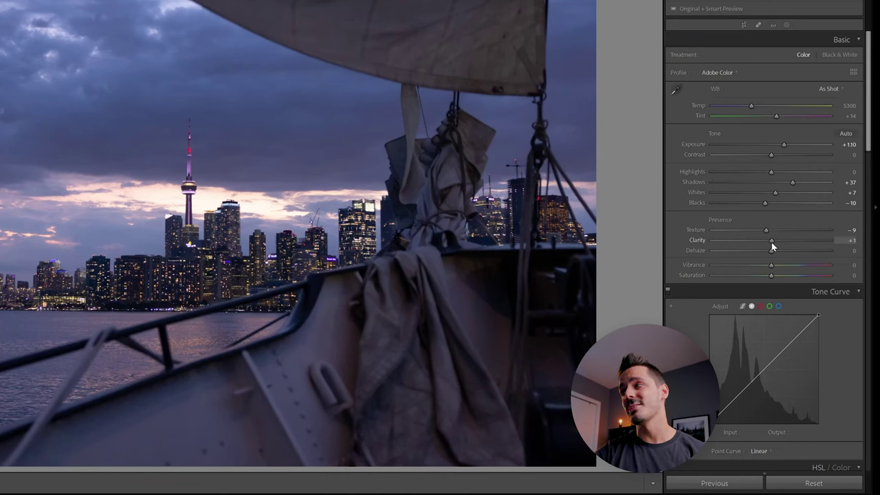
Try a strong clarity boost on the photo and settle on a clarity of +10
left_click_drag(774, 241, 822, 235)
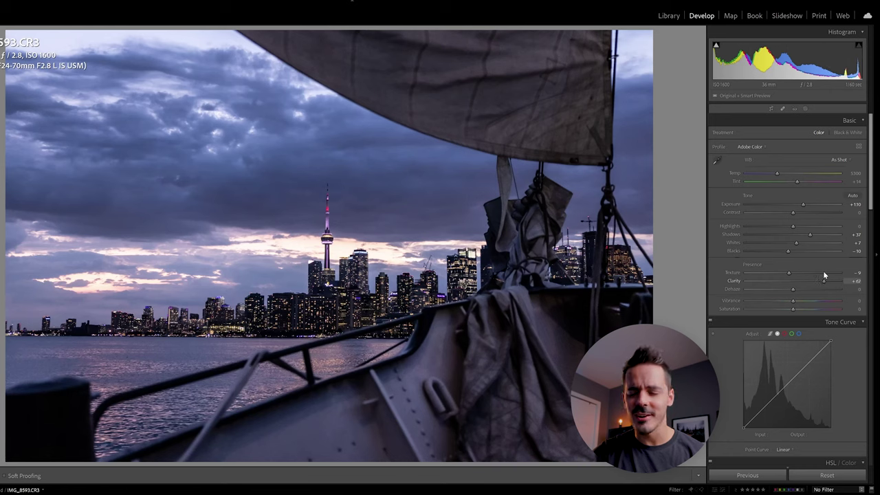
left_click_drag(825, 278, 797, 284)
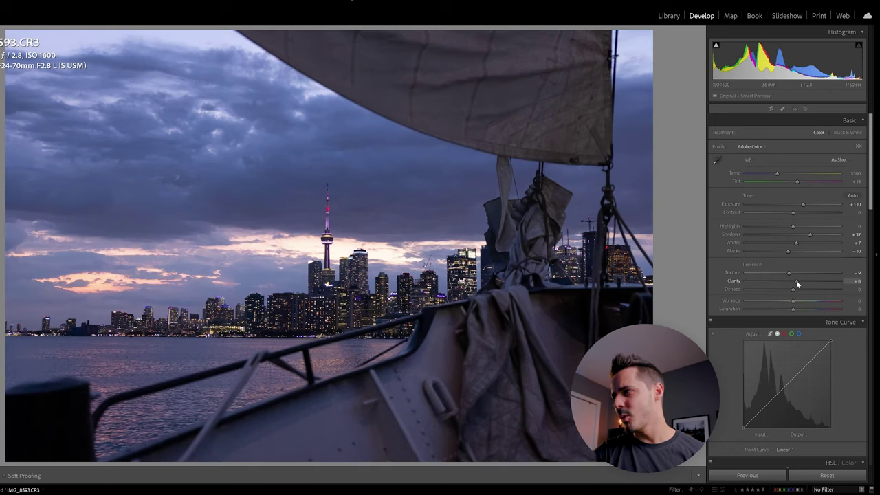
left_click(857, 281)
type("10")
key("Return")
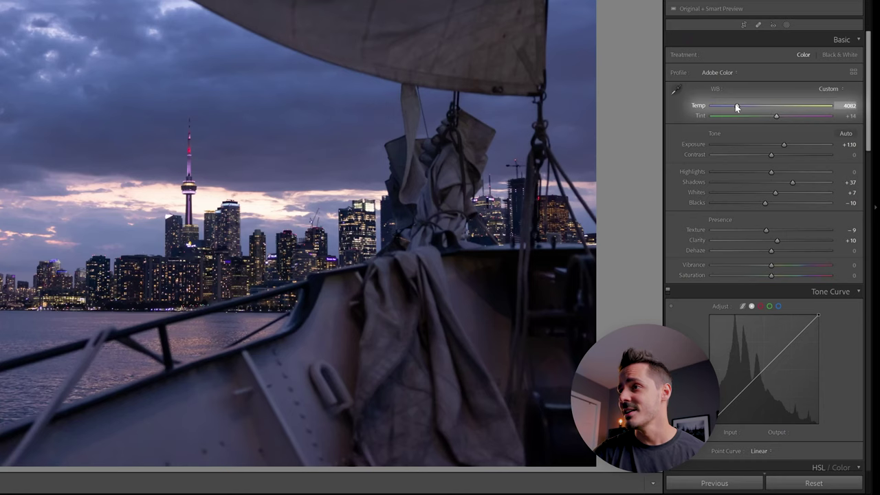
Compare cooler and warmer white balances and warm the photo to a color temperature of about 7,700
left_click_drag(734, 104, 732, 105)
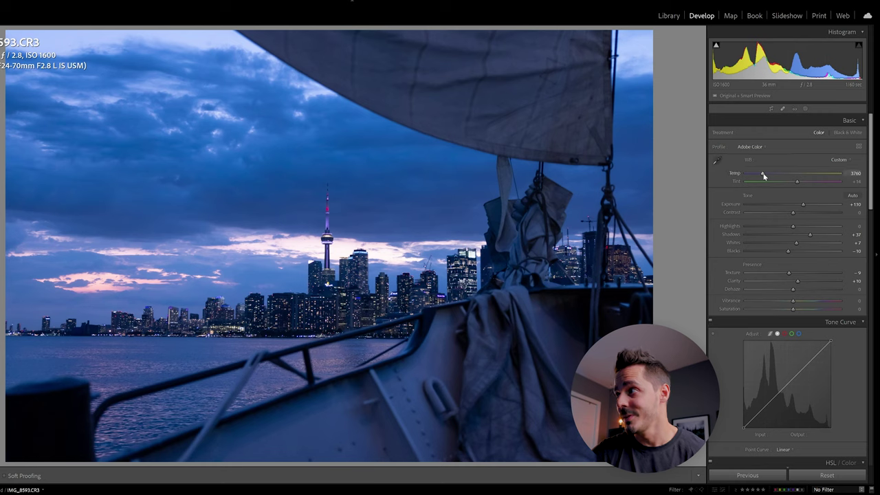
left_click_drag(763, 176, 849, 174)
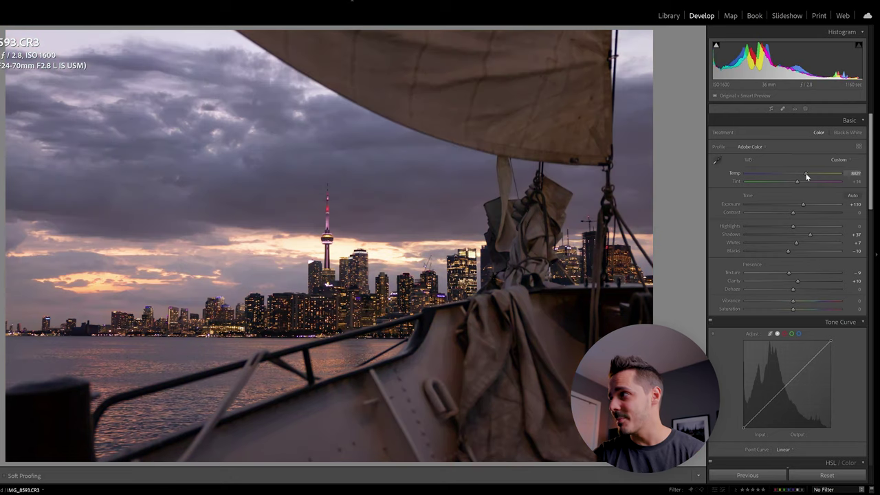
left_click_drag(807, 176, 802, 176)
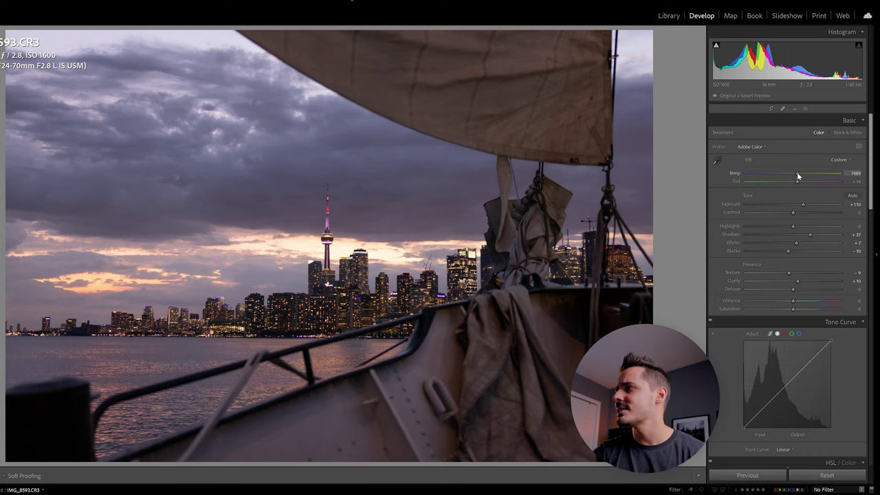
left_click_drag(796, 174, 798, 175)
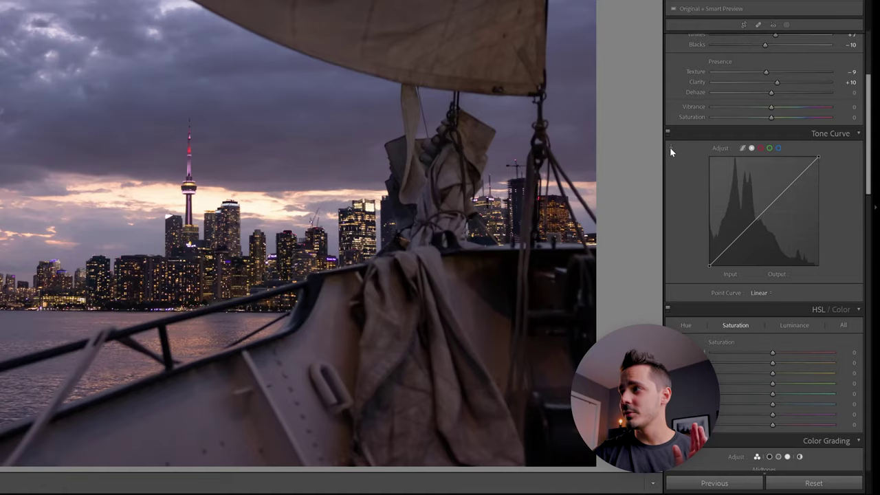
Shape the tone curve into a gentle S with targeted adjustment, darkening the shadows and lifting the highlights
left_click(670, 148)
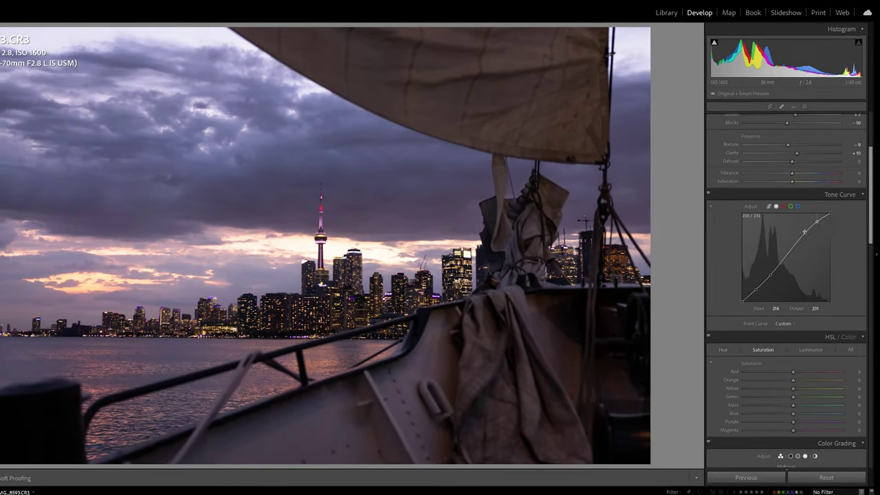
left_click(710, 195)
left_click(710, 196)
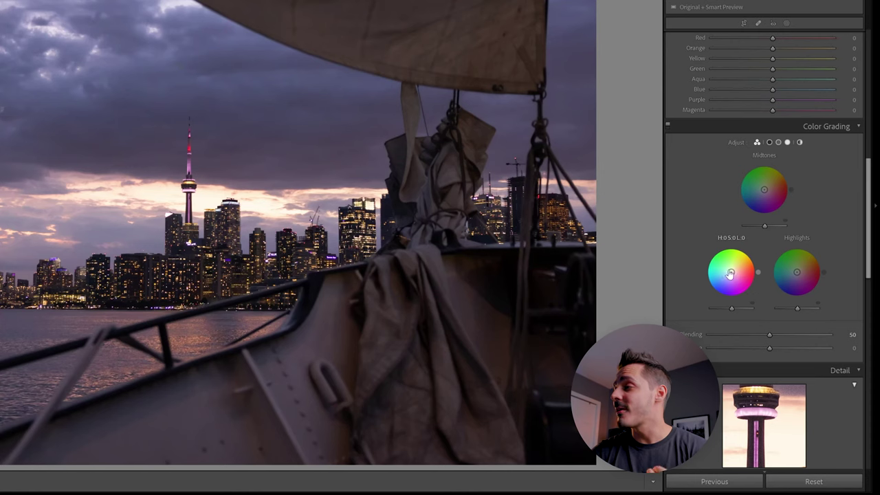
Color grade the shadows blue (hue 227, saturation 32) and the midtones and highlights warm orange
left_click_drag(730, 274, 727, 277)
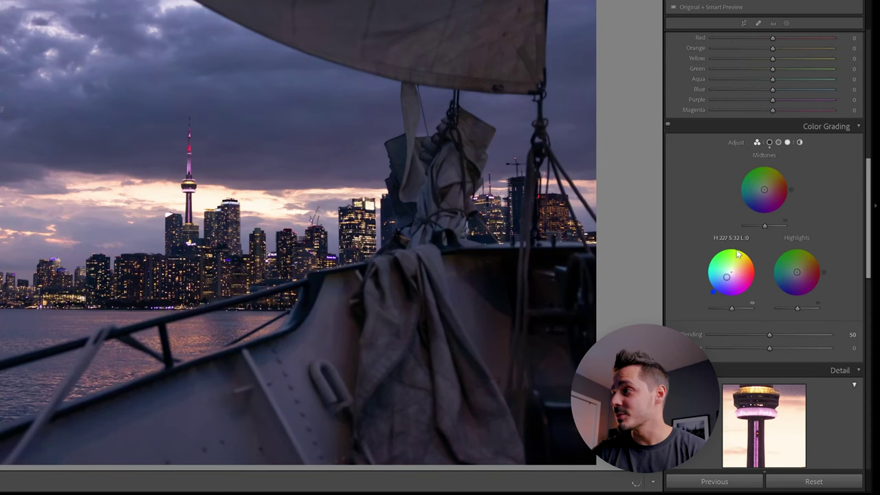
left_click_drag(764, 189, 770, 185)
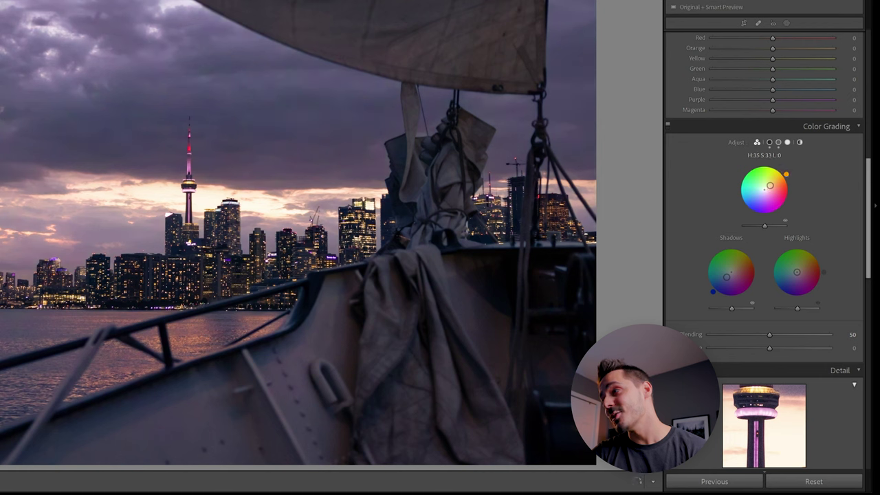
left_click_drag(797, 272, 821, 262)
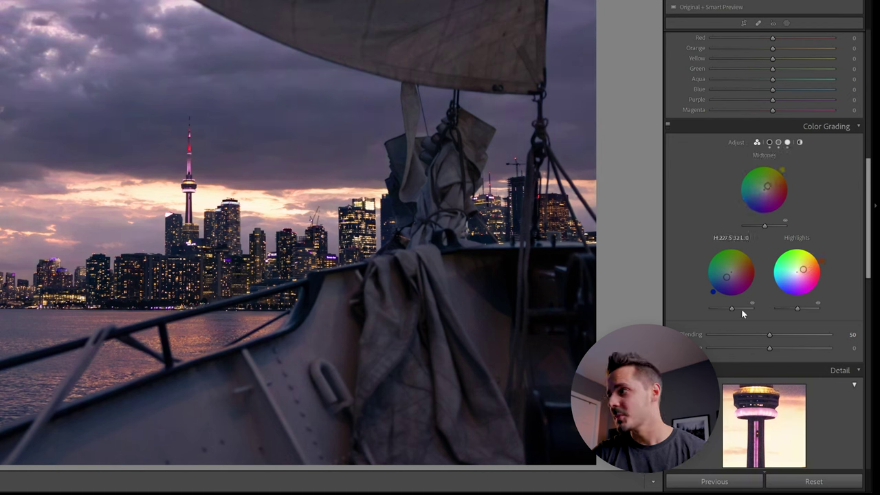
Refine the color grading with shadow luminance -24, slightly stronger midtone warmth, balance -31 and blending 75
left_click_drag(732, 308, 722, 304)
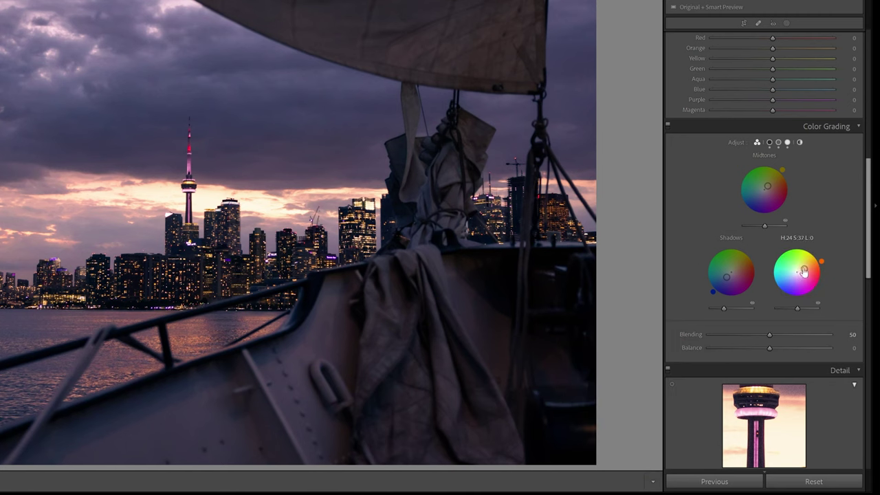
left_click_drag(767, 186, 770, 184)
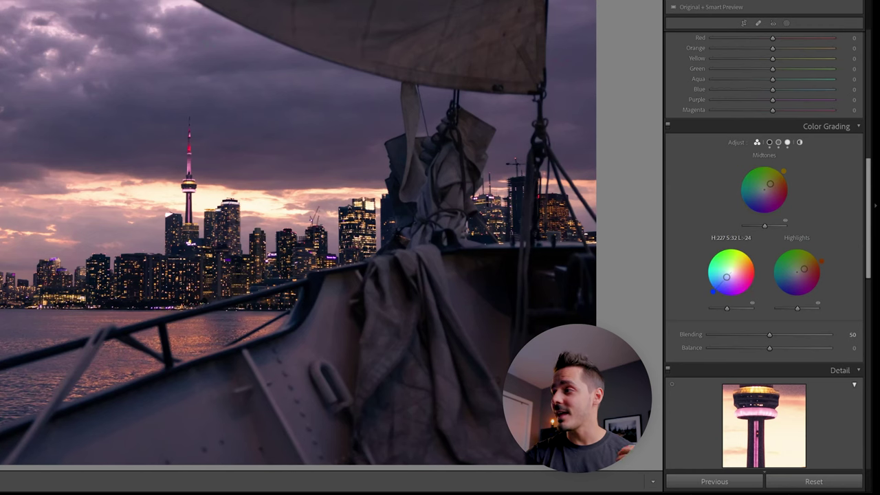
left_click_drag(725, 276, 725, 278)
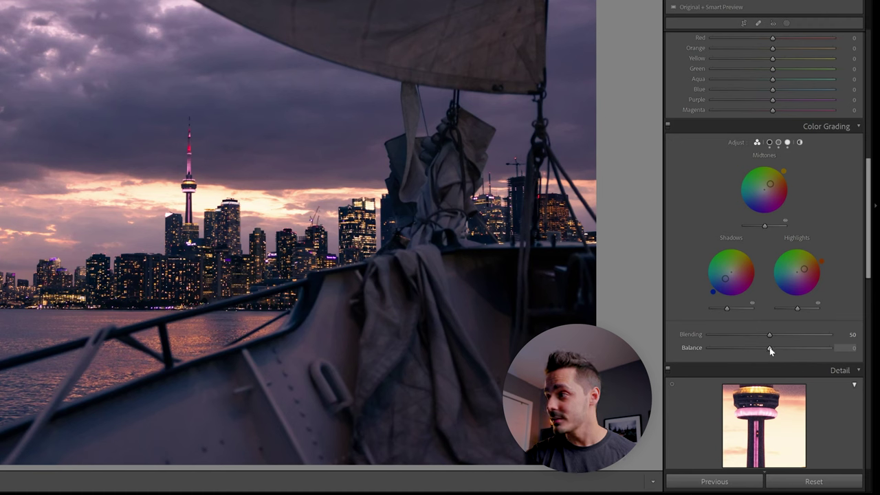
left_click_drag(769, 348, 730, 349)
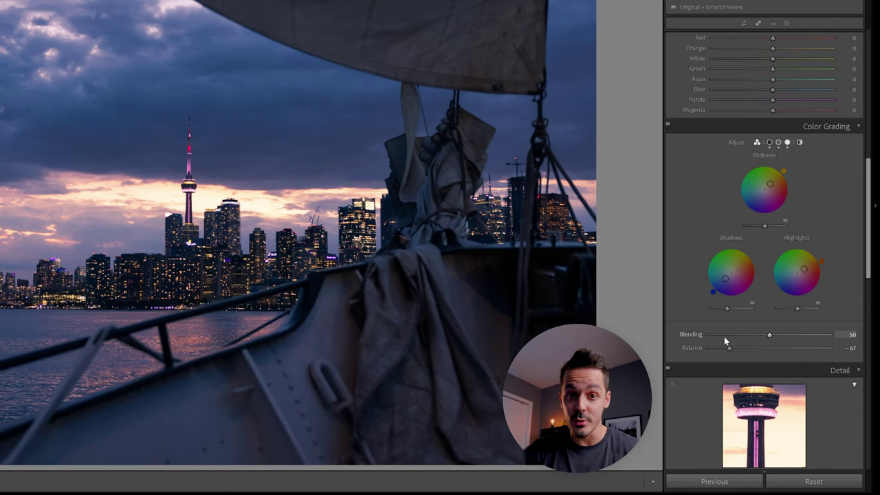
mouse_move(747, 345)
left_mouse_down()
mouse_move(820, 342)
mouse_move(753, 343)
left_mouse_up()
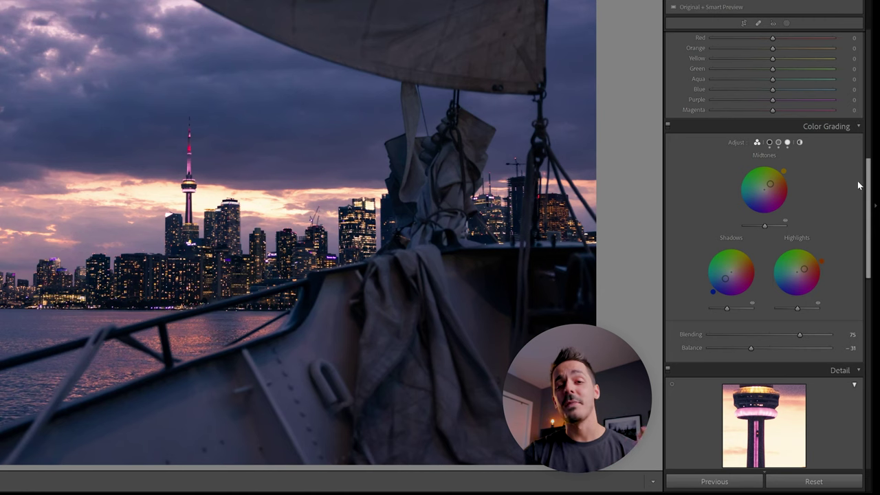
Shift the hue of the purples toward blue by setting it to -63
left_click_drag(864, 182, 868, 141)
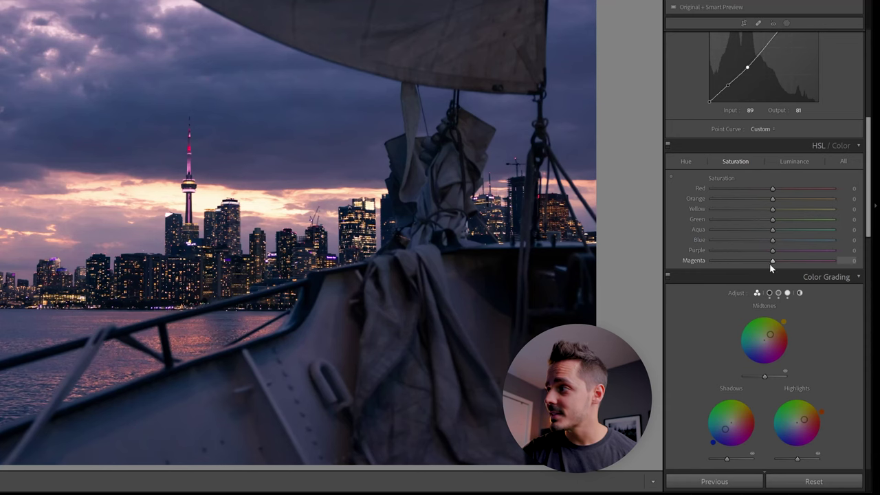
left_click_drag(772, 268, 756, 250)
left_click(686, 161)
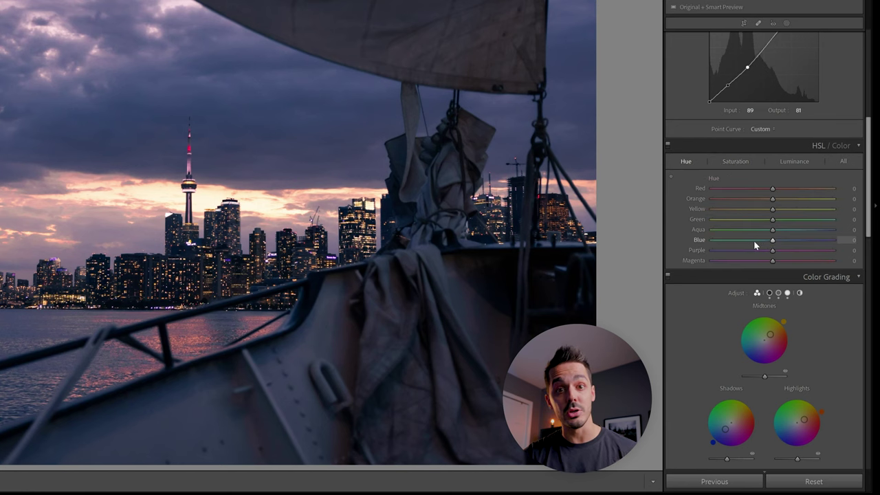
left_click_drag(745, 250, 734, 250)
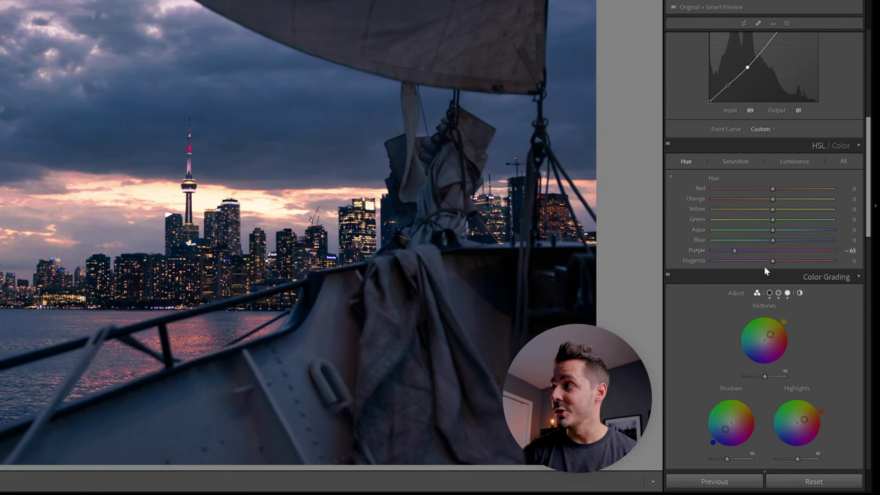
Shift the color hues by setting magenta to +75, purple to -87, green to -89, aqua to +81 and yellow to -85
left_click_drag(765, 262, 821, 255)
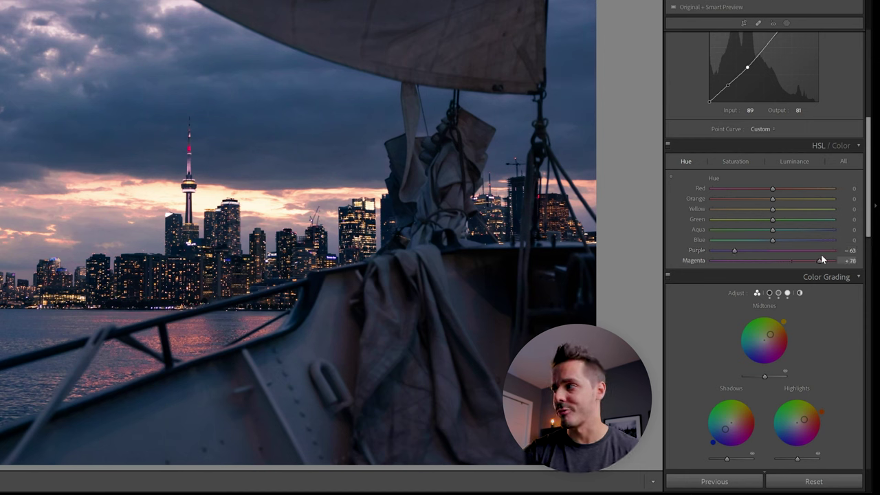
left_click_drag(734, 251, 720, 250)
left_click_drag(768, 222, 716, 224)
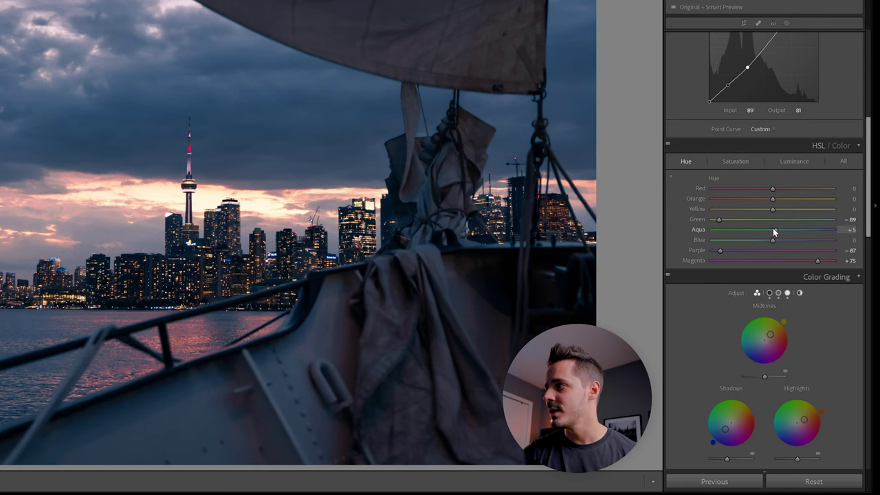
left_click_drag(807, 226, 819, 226)
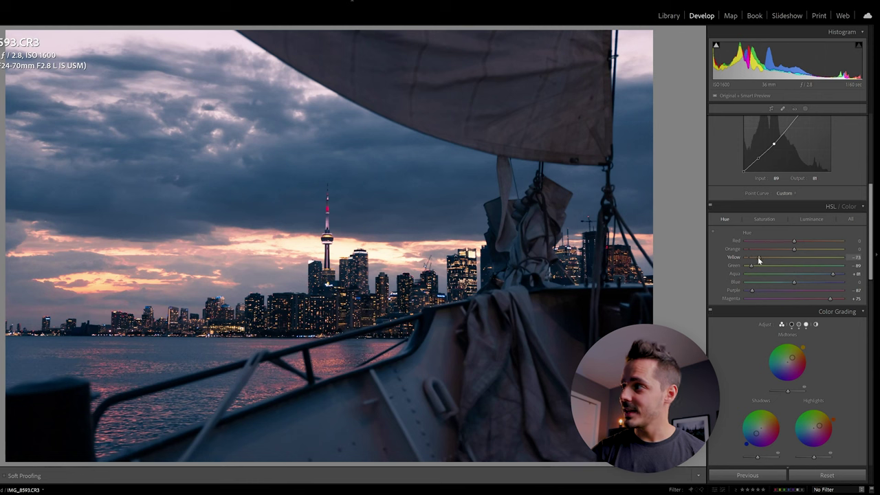
left_click_drag(758, 257, 752, 257)
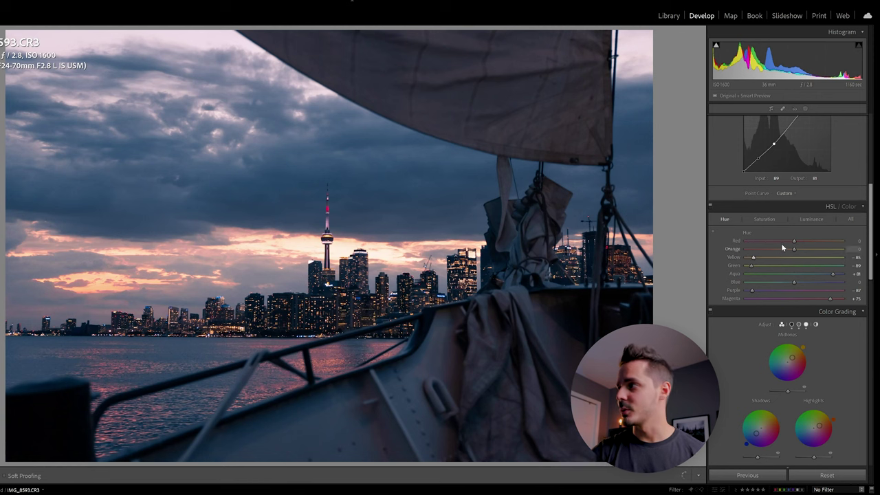
left_click_drag(808, 241, 822, 244)
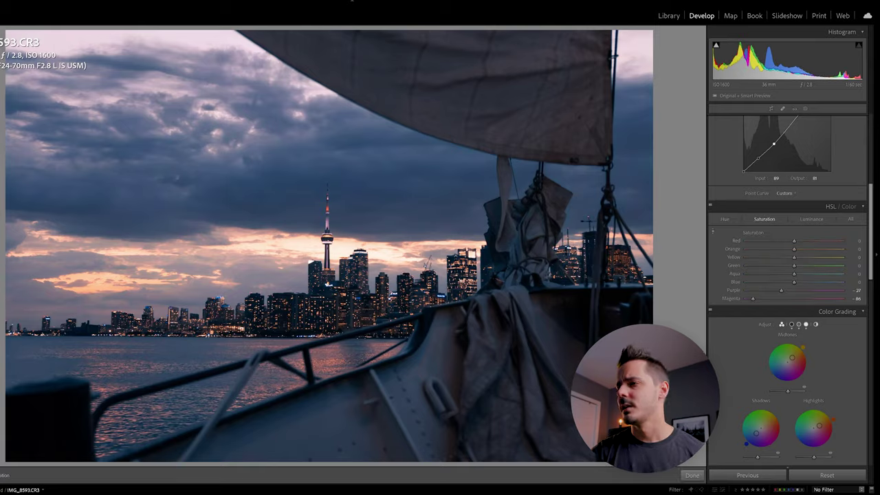
Reduce the saturation of purples to -27 and magentas to -86, and compare the tower close up with the HSL adjustments off and on
key("ctrl+alt+shift+s")
key("z")
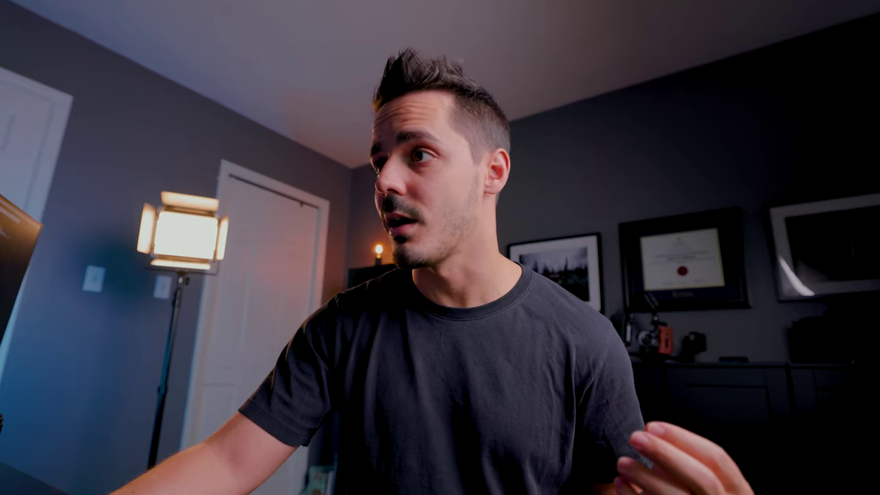
left_click(712, 208)
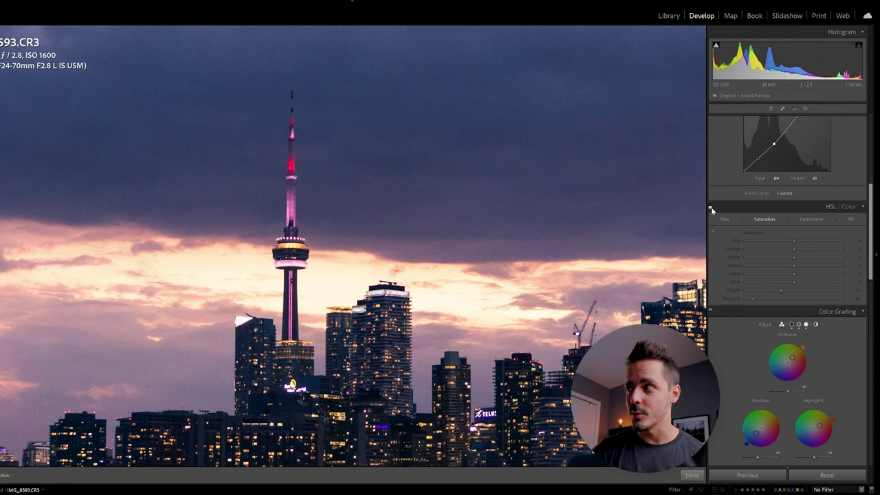
left_click(712, 208)
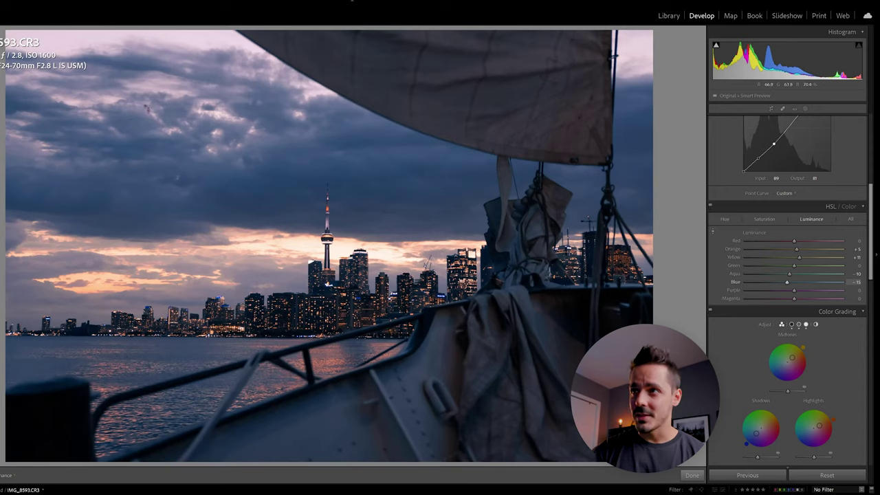
Add a slanted linear gradient mask fading down from the upper sky and warm it with temperature 34
left_click(806, 109)
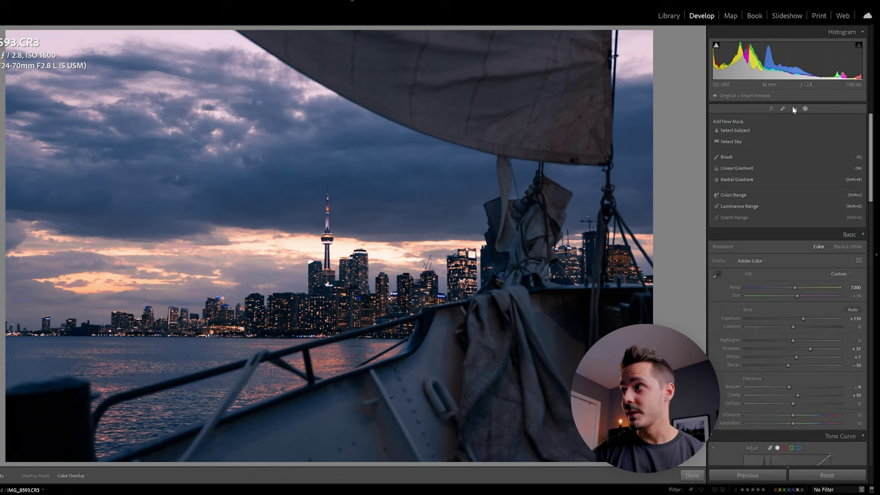
left_click(734, 168)
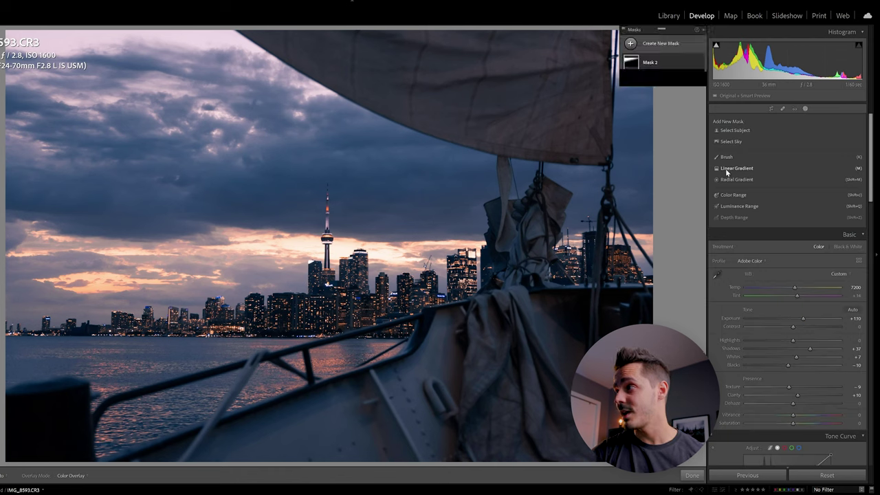
left_click_drag(203, 52, 262, 196)
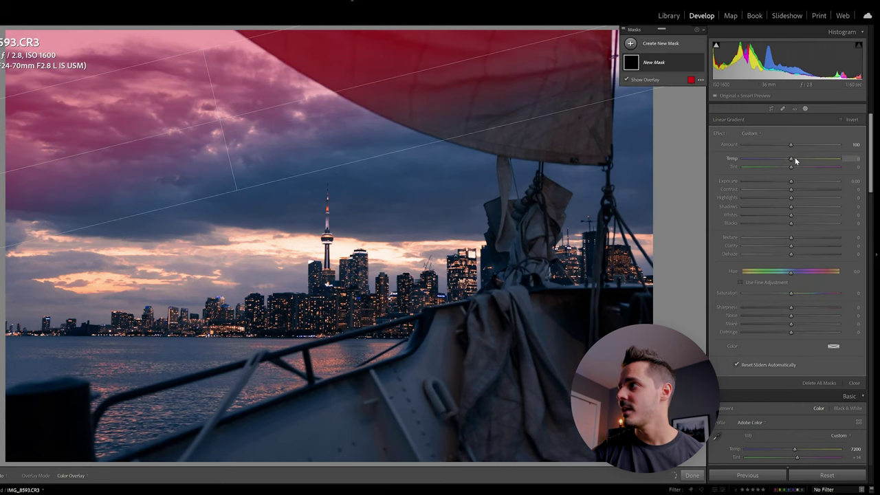
left_click_drag(791, 159, 807, 160)
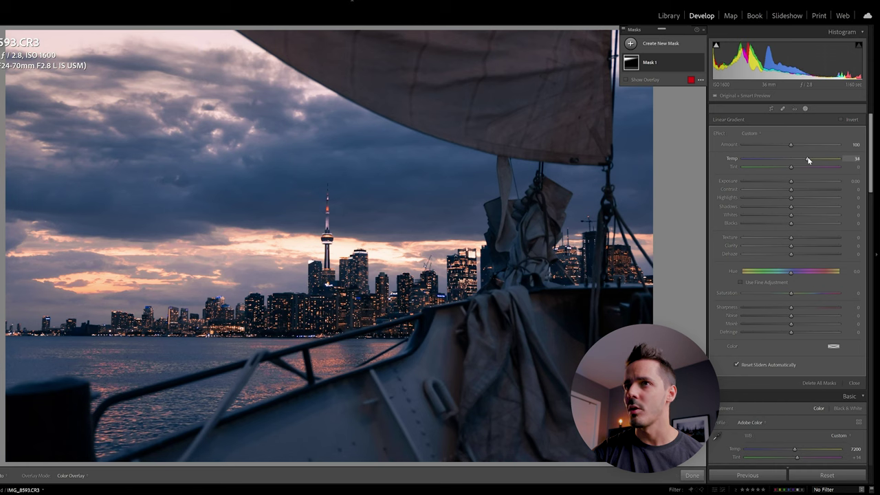
Add a large inverted radial gradient mask centred near the tower and darken the area around it with exposure -0.45
left_click(805, 108)
left_click(806, 108)
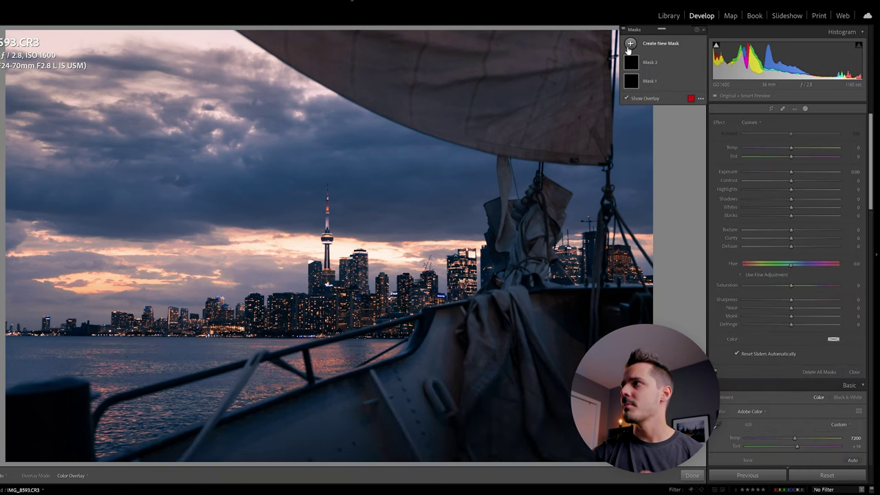
left_click(659, 44)
left_click(668, 108)
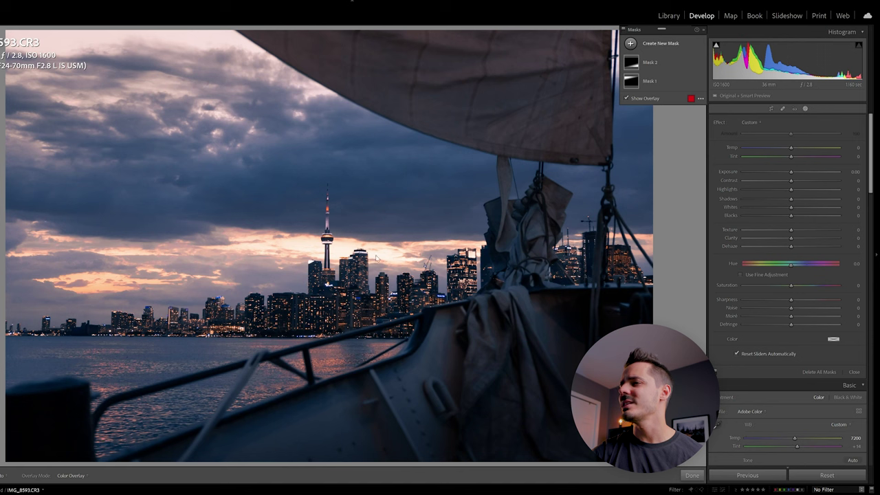
left_click_drag(219, 119, 480, 375)
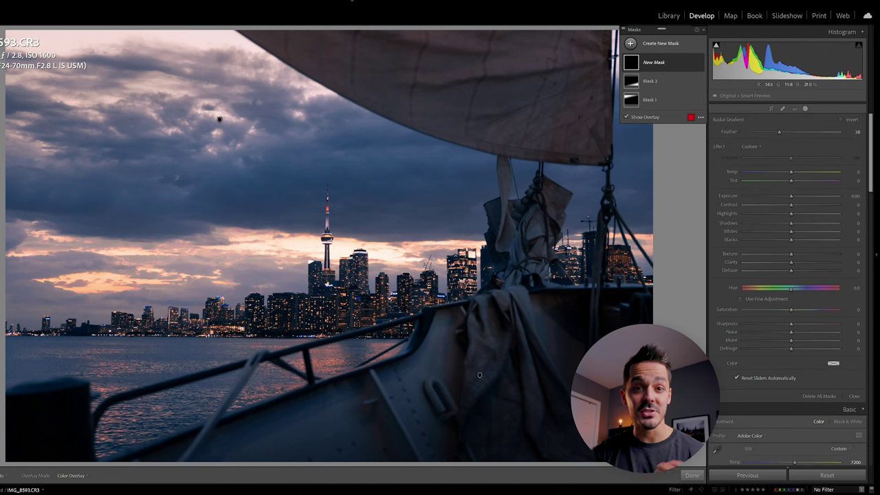
left_click_drag(330, 238, 648, 436)
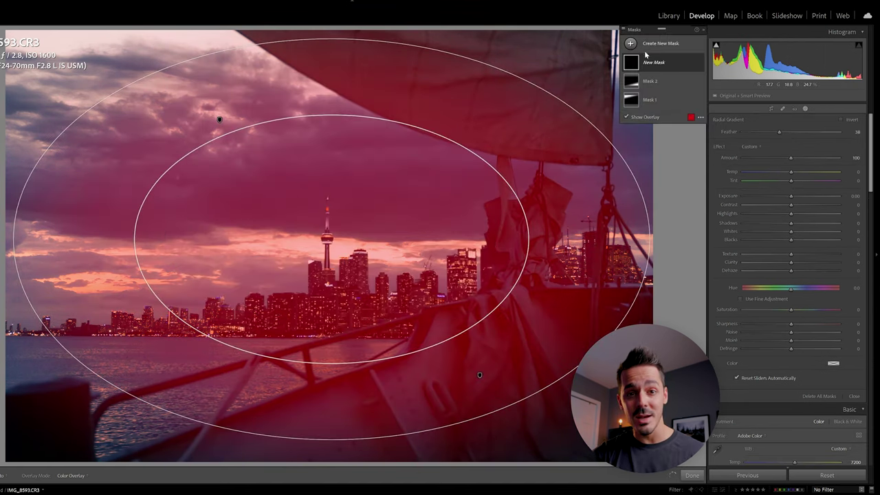
left_click(840, 119)
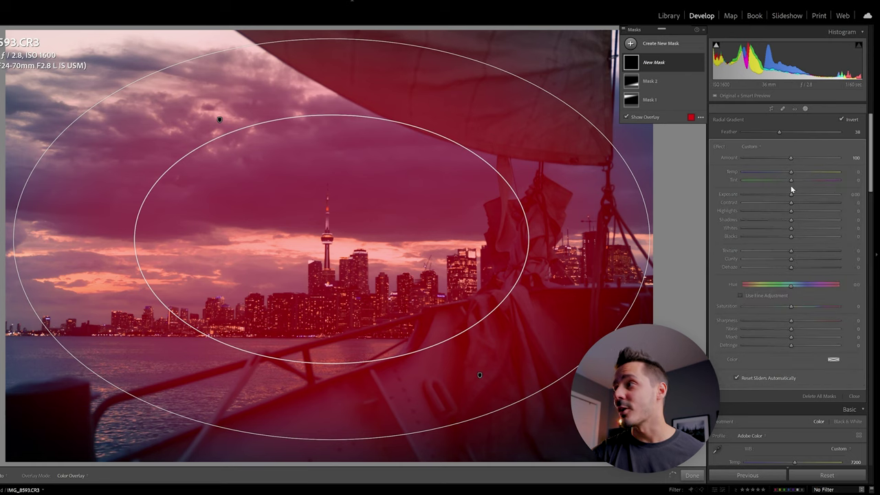
left_click_drag(791, 198, 783, 186)
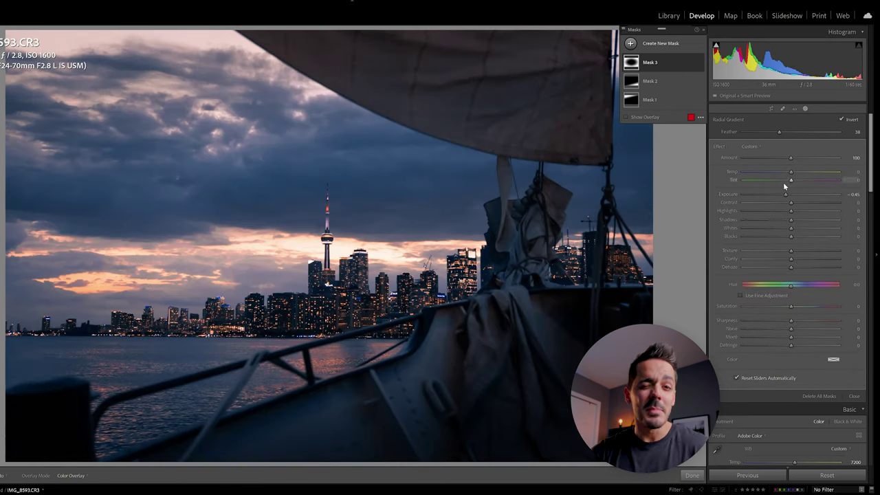